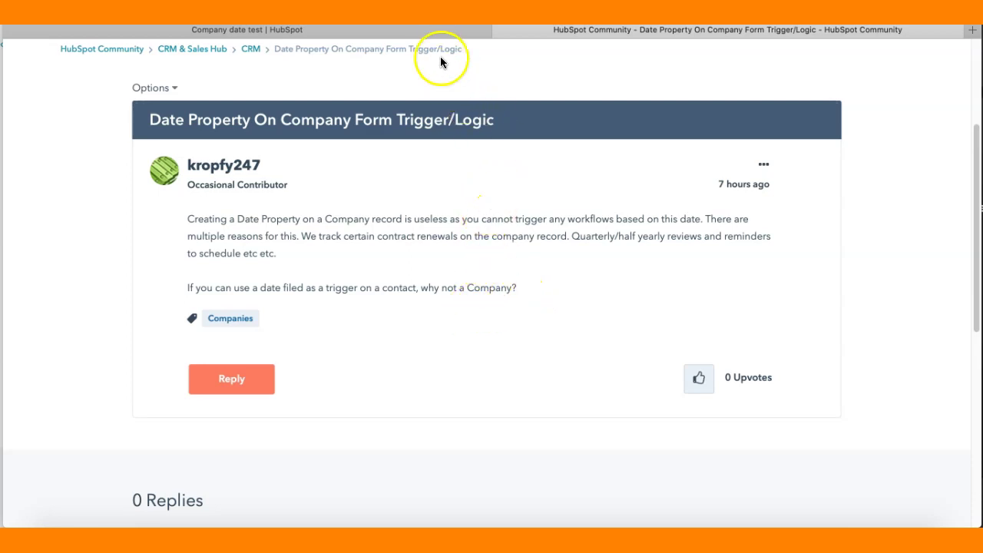
- Return to the workflows list and start a new company-based workflow
click(432, 33)
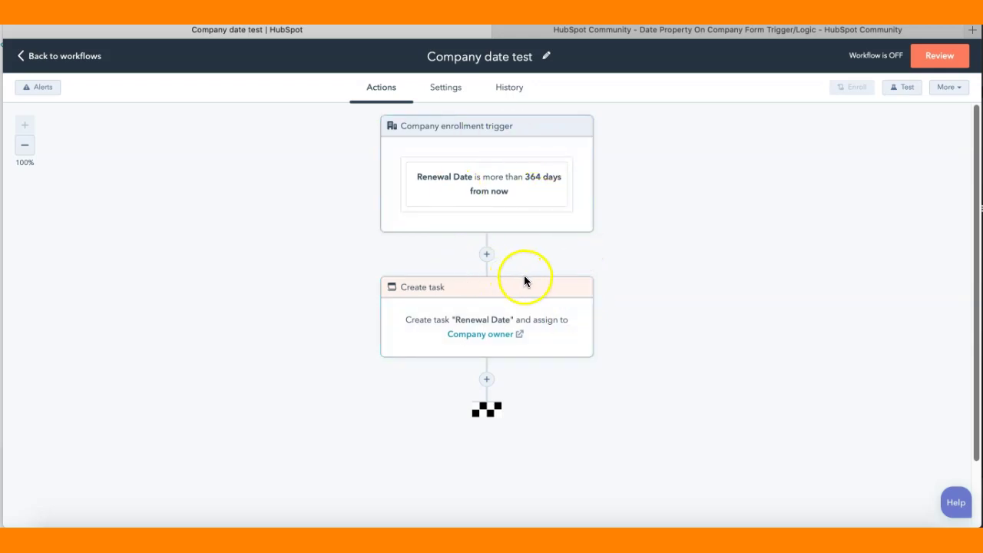
click(65, 56)
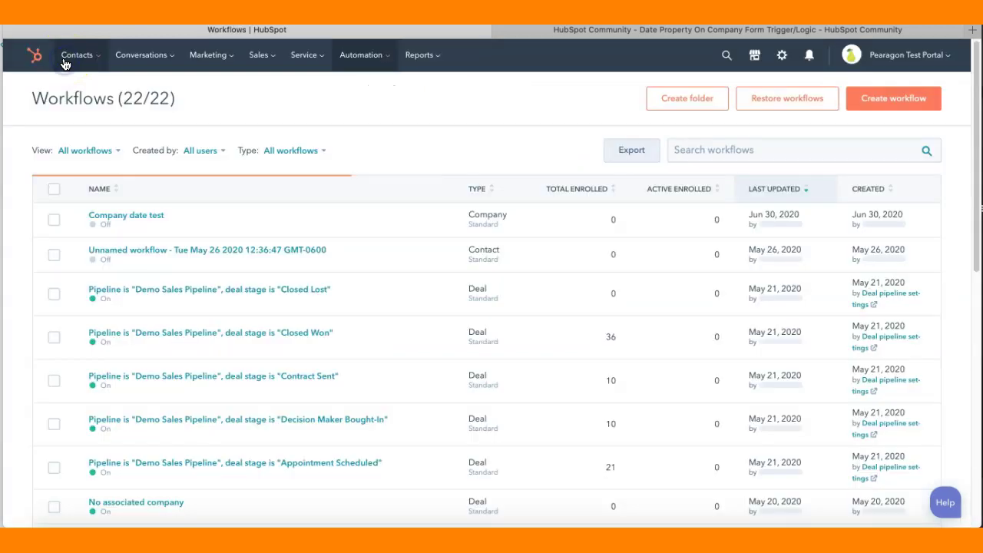
click(885, 99)
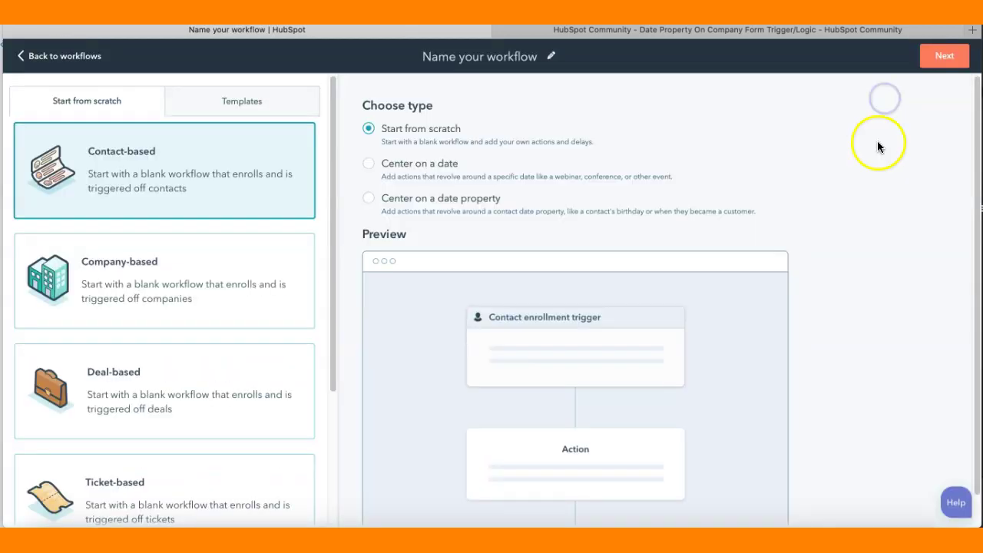
click(219, 266)
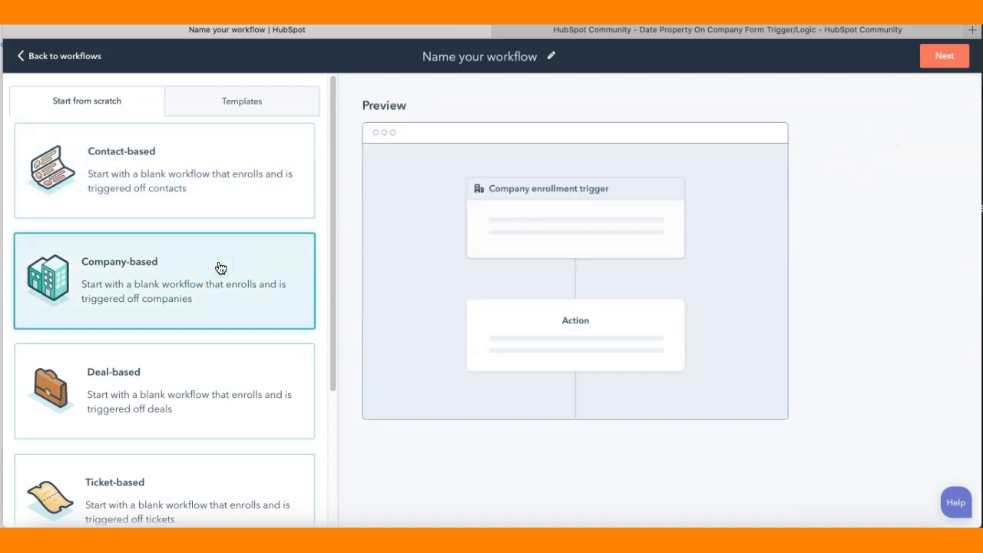
- Name the new workflow 'Company' and continue to the workflow editor
click(514, 58)
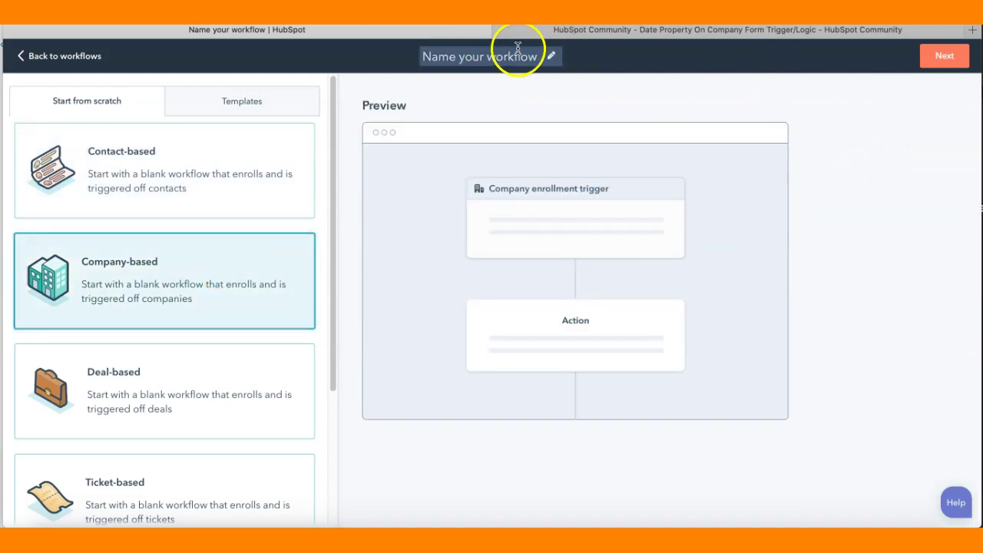
text(Compant)
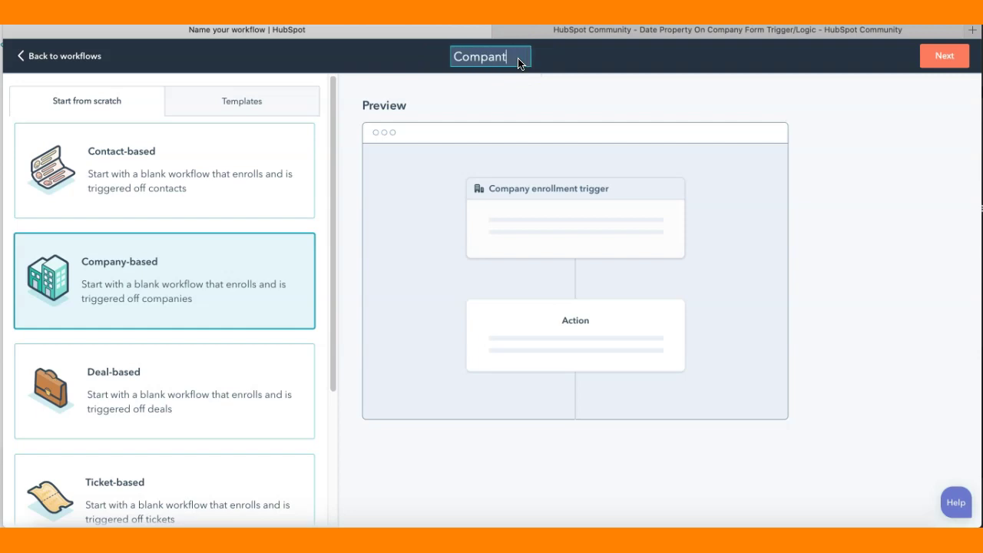
key(BackSpace)
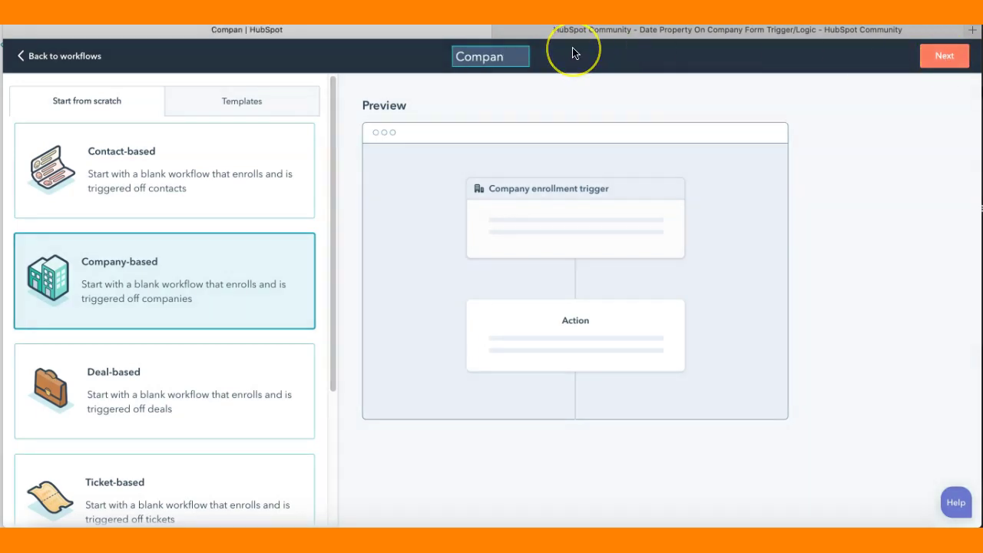
text(y)
click(942, 57)
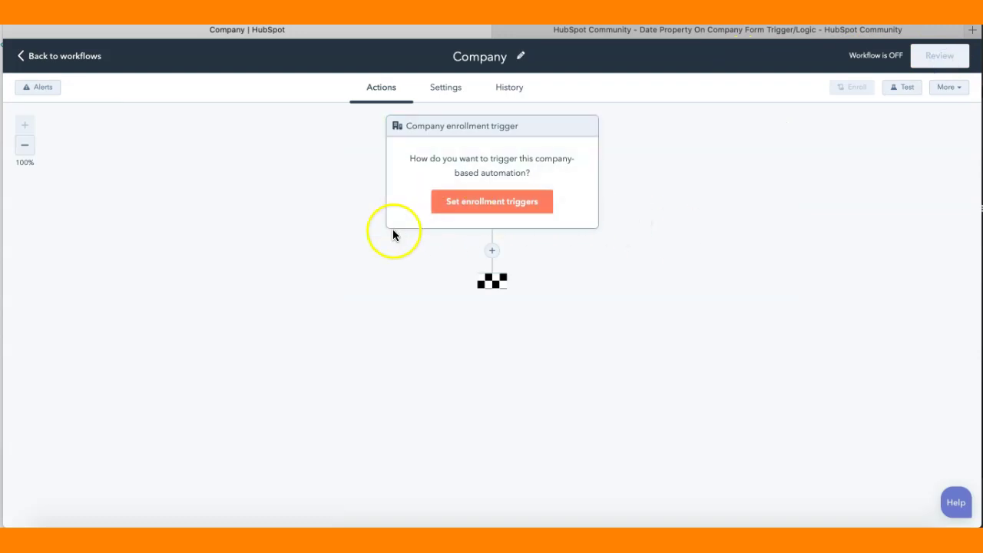
- Add a company-property enrollment trigger on Renewal Date, found by searching 'rene', and review its date conditions
click(486, 208)
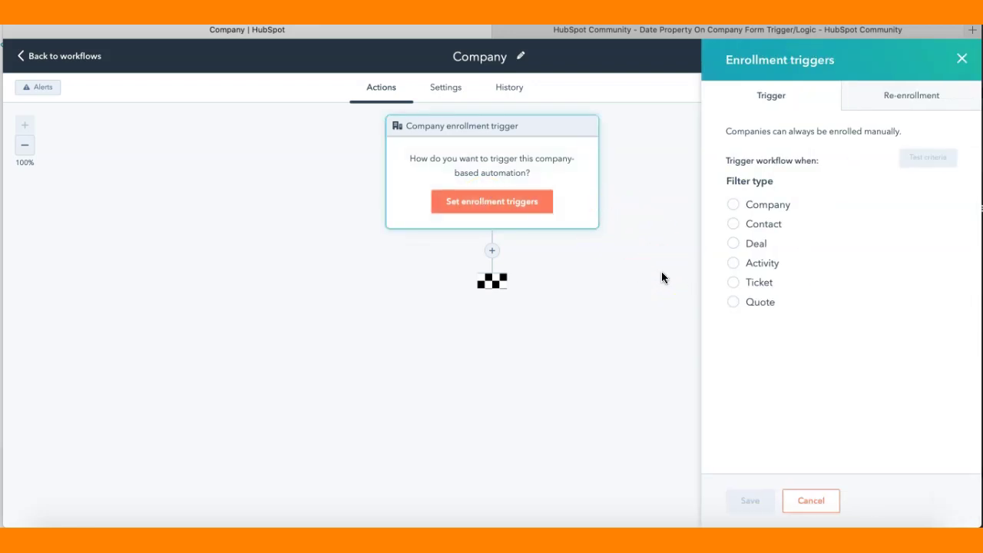
click(734, 205)
click(758, 222)
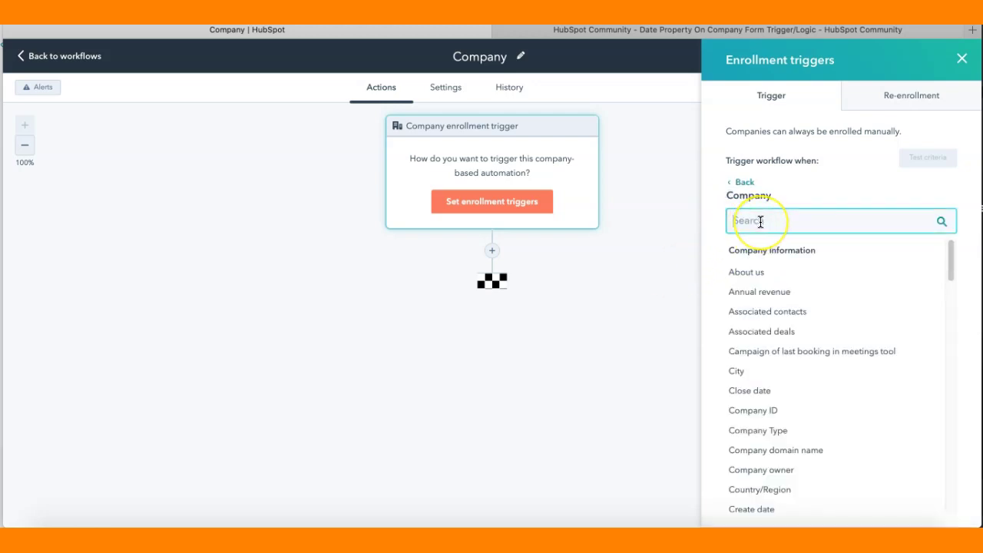
text(rene)
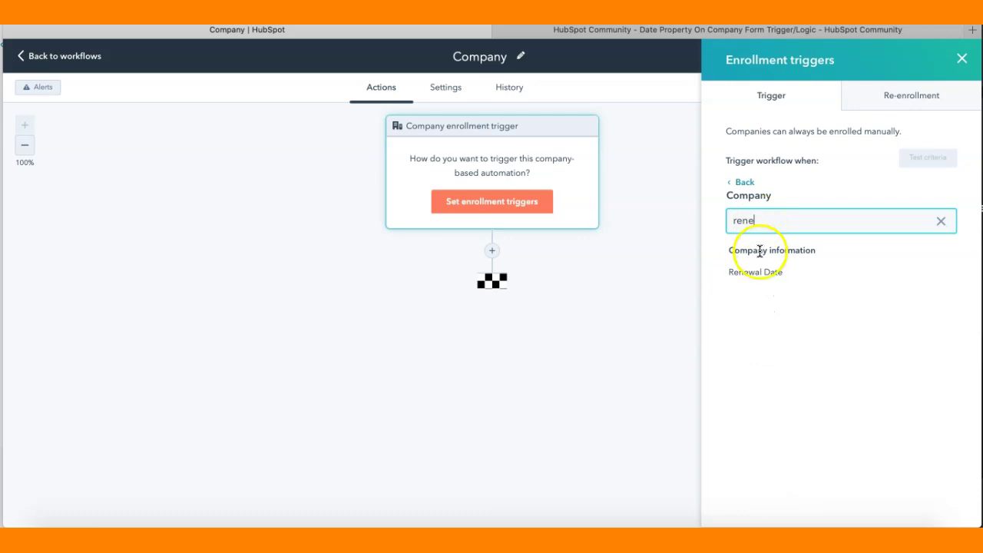
click(761, 274)
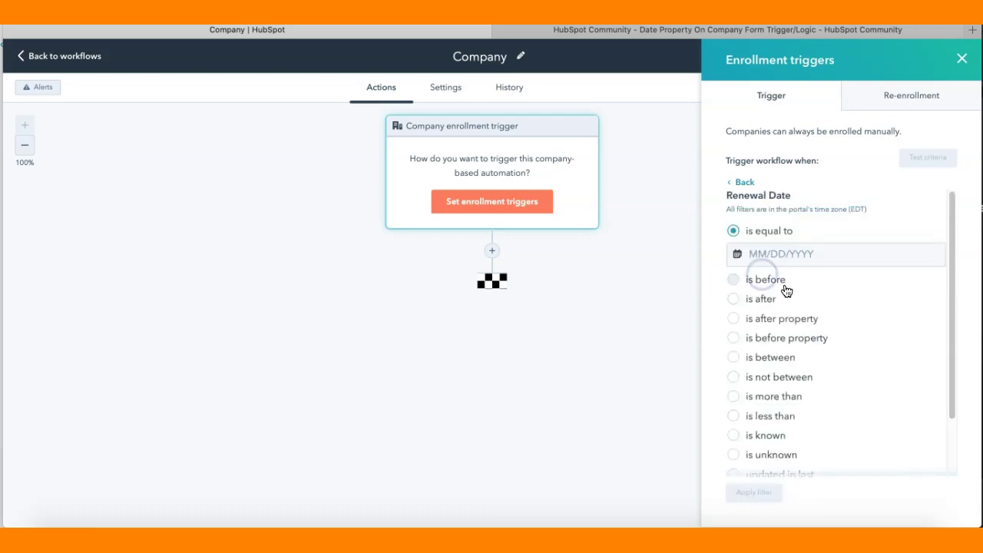
scroll(825, 307, down, 1)
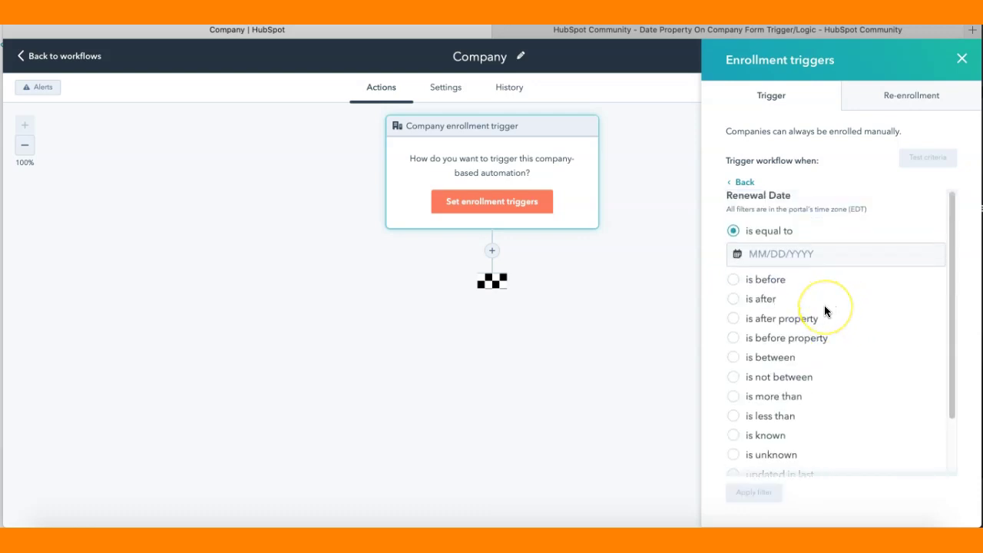
scroll(826, 313, down, 1)
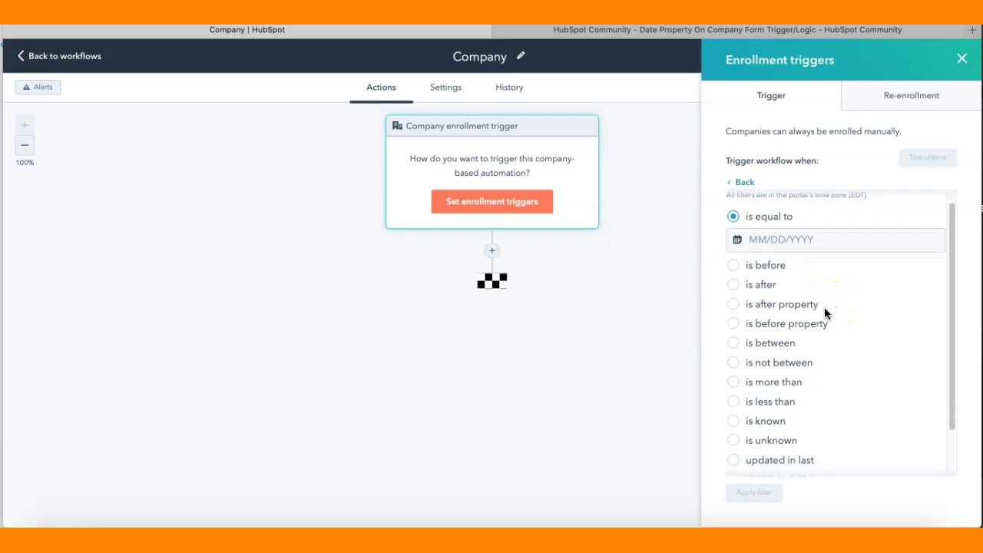
scroll(826, 313, up, 2)
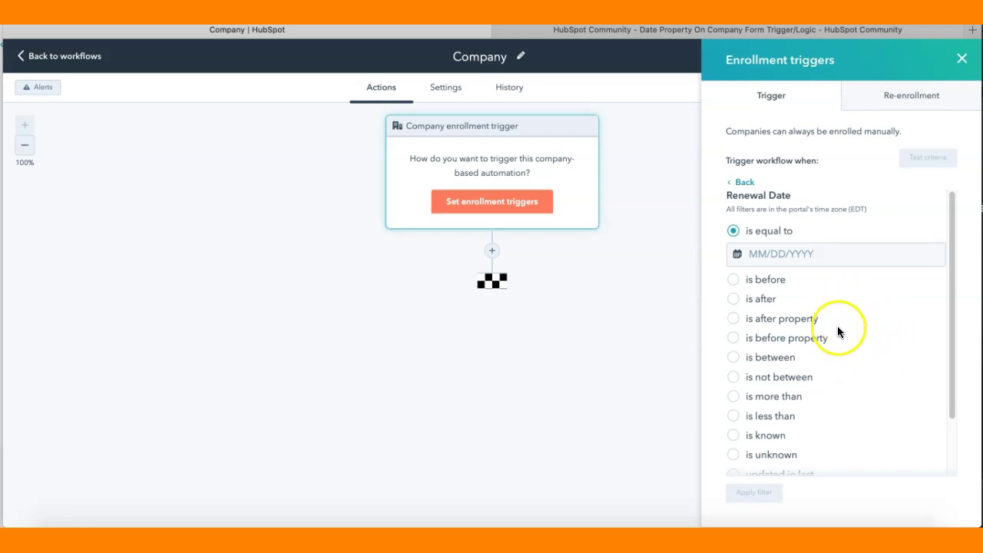
scroll(842, 314, down, 1)
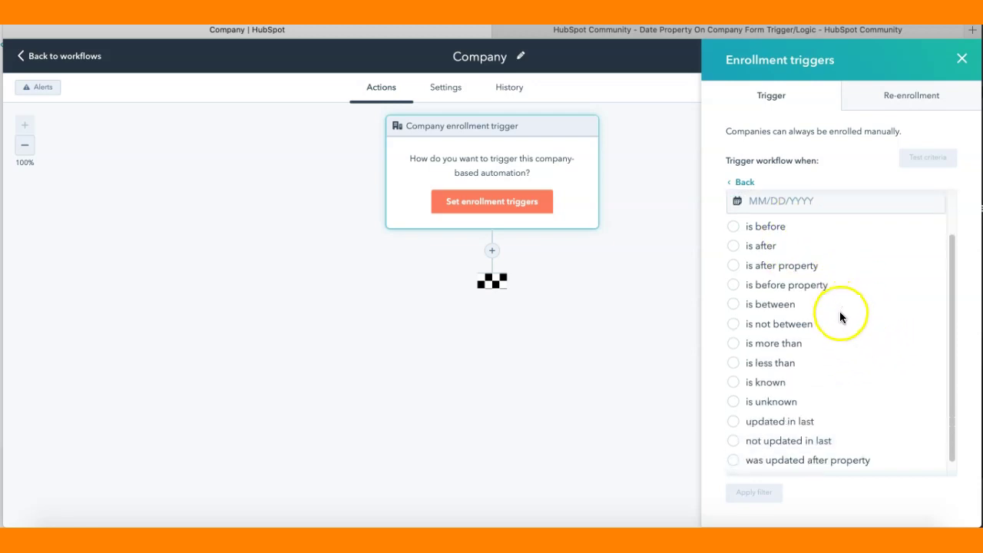
- Apply a Renewal Date condition of 'is more than' 360 days
click(732, 345)
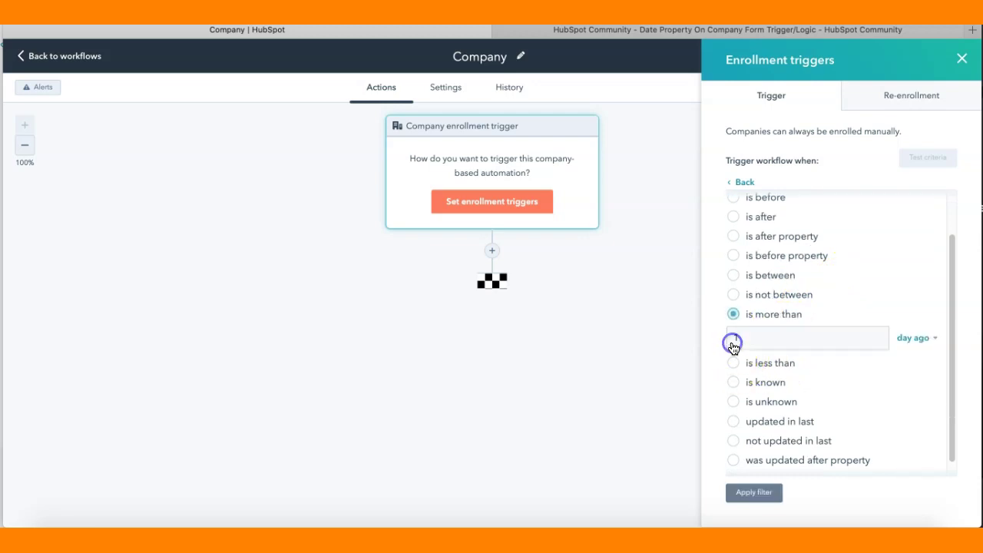
click(866, 341)
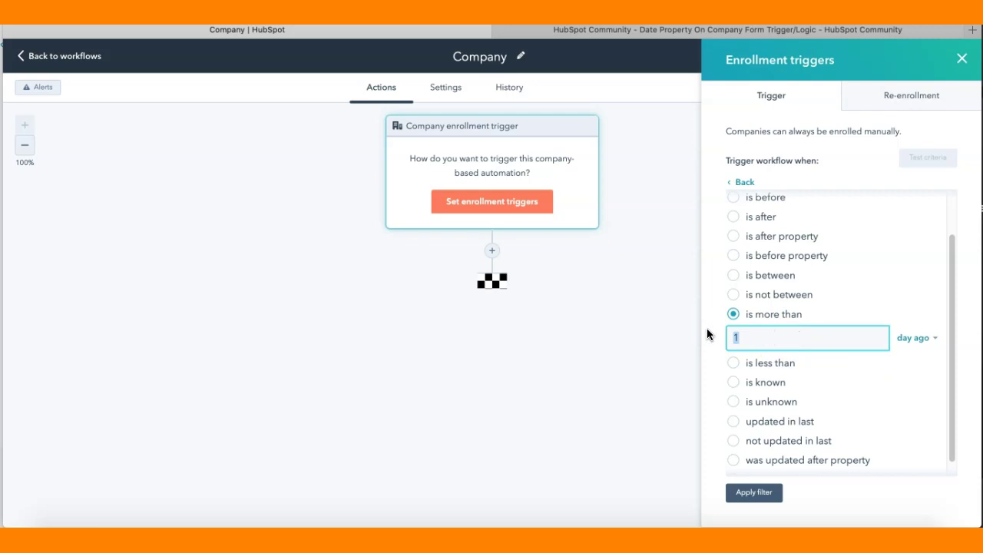
text(360)
click(772, 492)
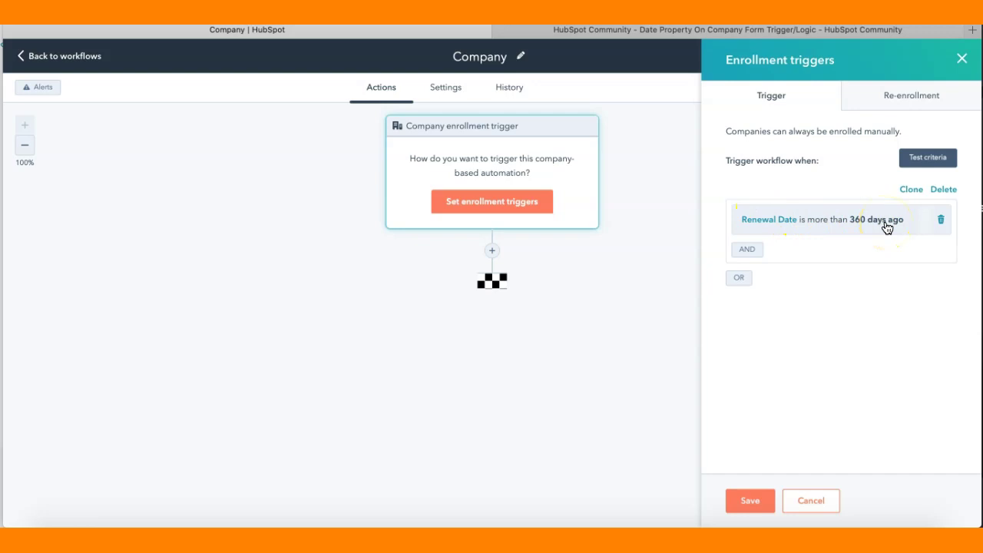
- Change the condition to 360 days from now and save the enrollment trigger
click(850, 225)
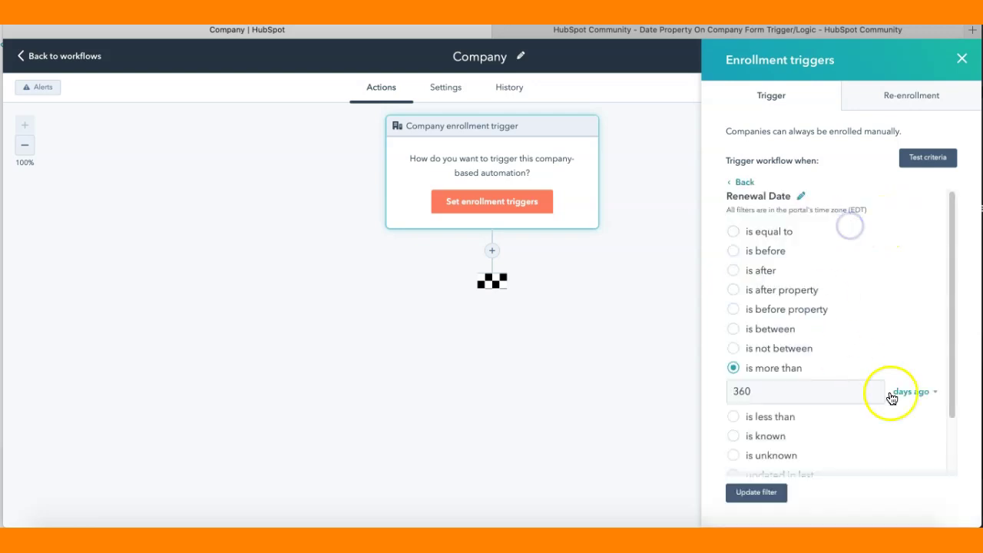
click(936, 394)
click(912, 447)
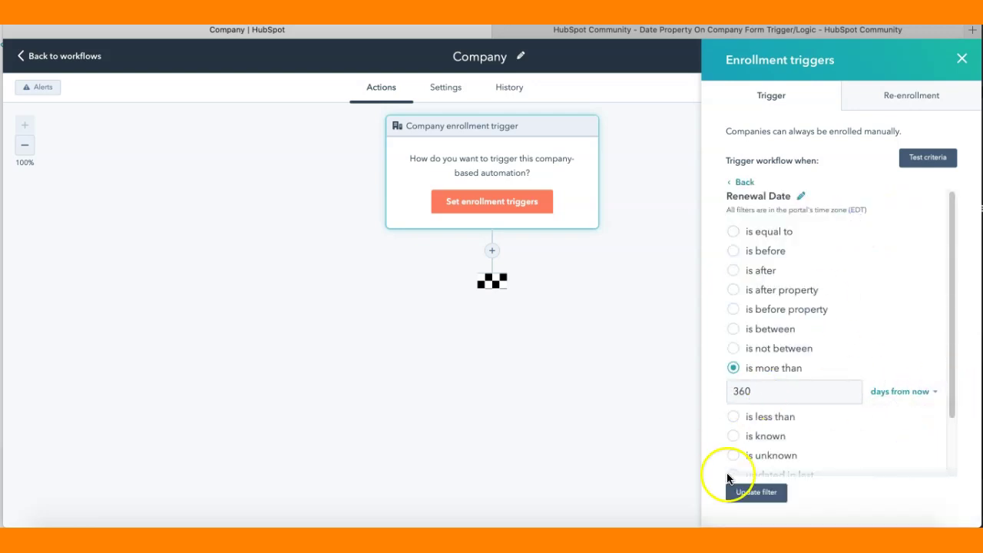
click(747, 493)
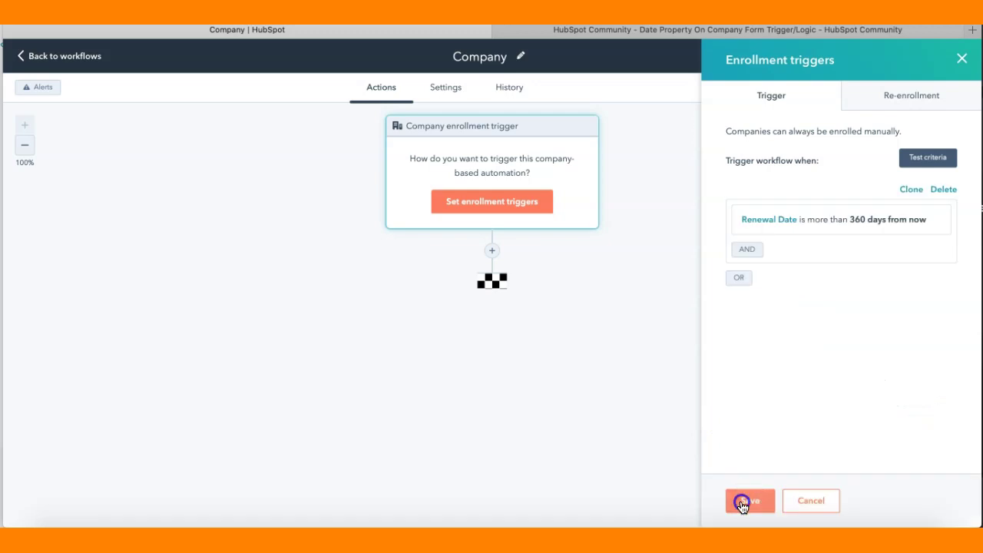
click(742, 503)
- Add a Create task action due at a set date 90 days out
click(493, 258)
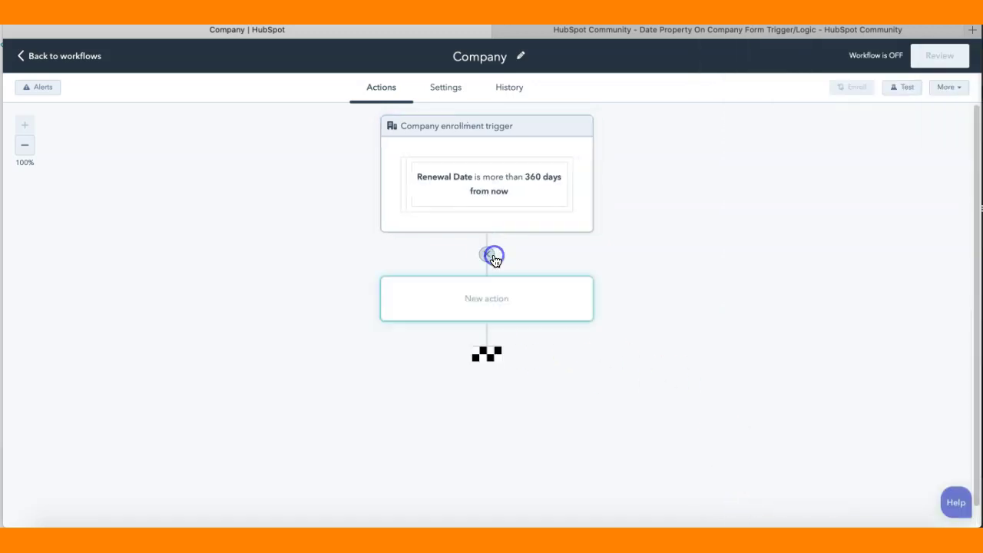
scroll(874, 284, down, 2)
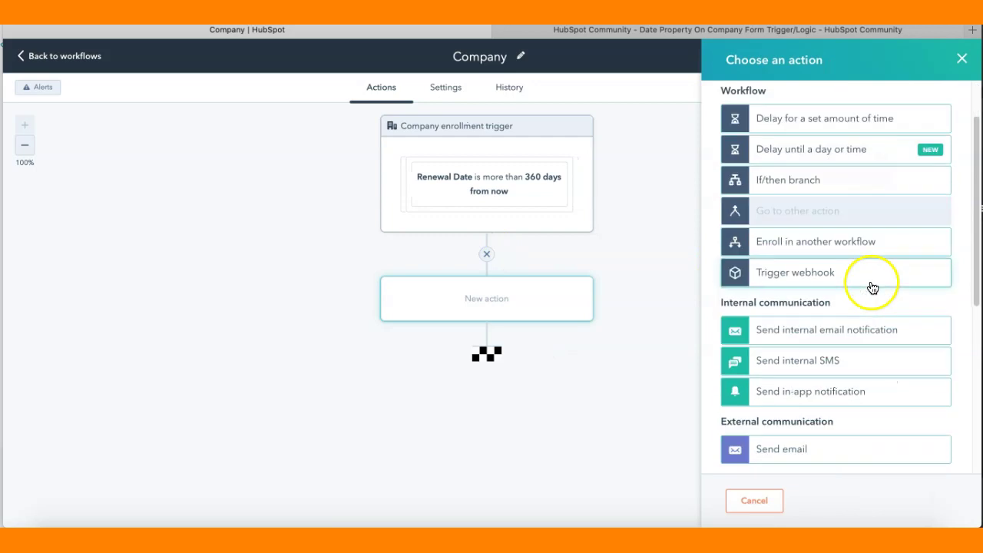
scroll(868, 286, down, 4)
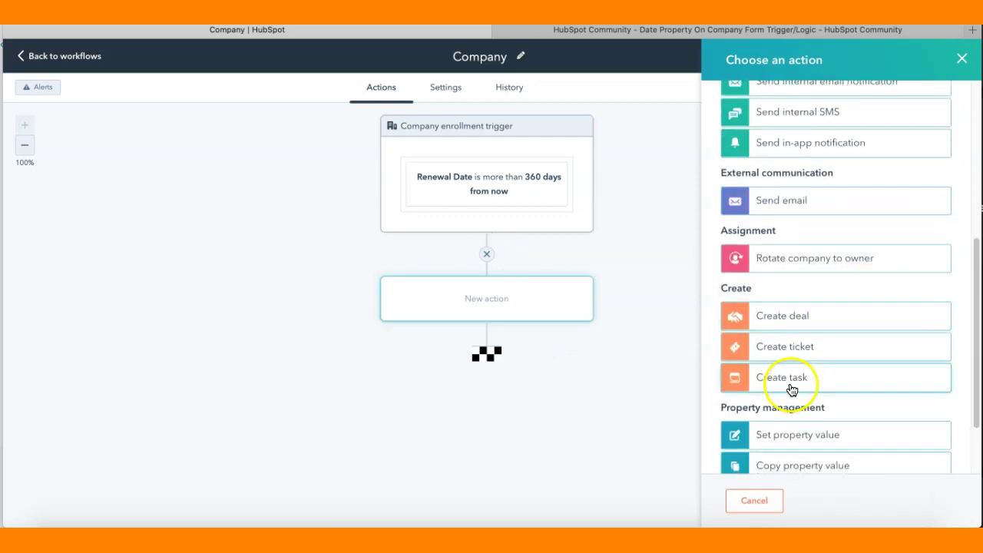
click(792, 387)
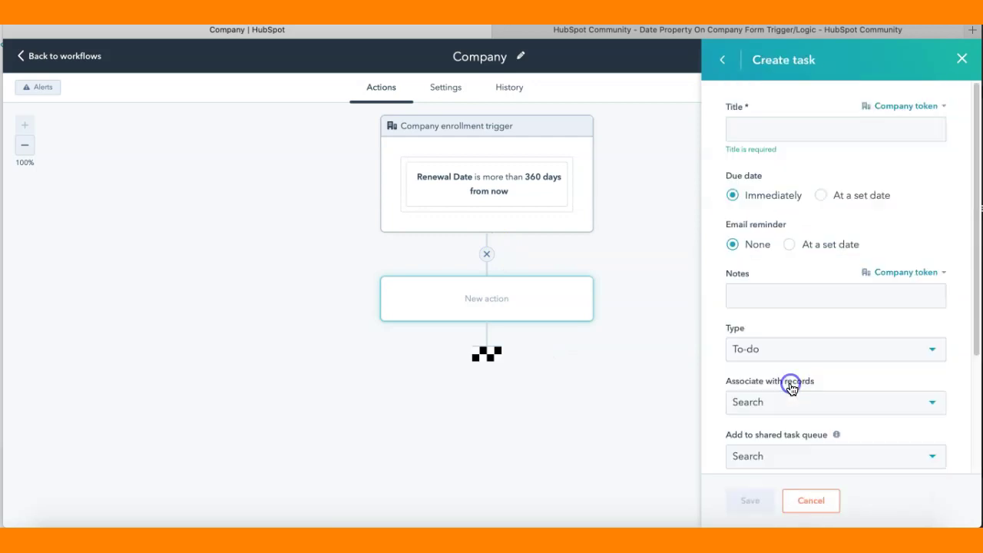
click(821, 197)
click(727, 218)
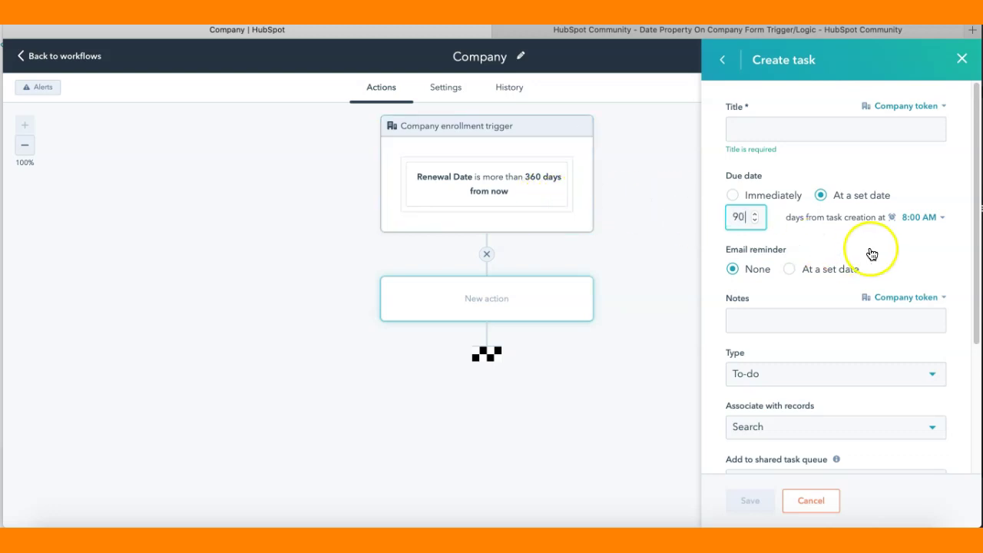
- Title the task 'Quarterly', keep its type as To-do, and save the action
click(775, 127)
text(Quart)
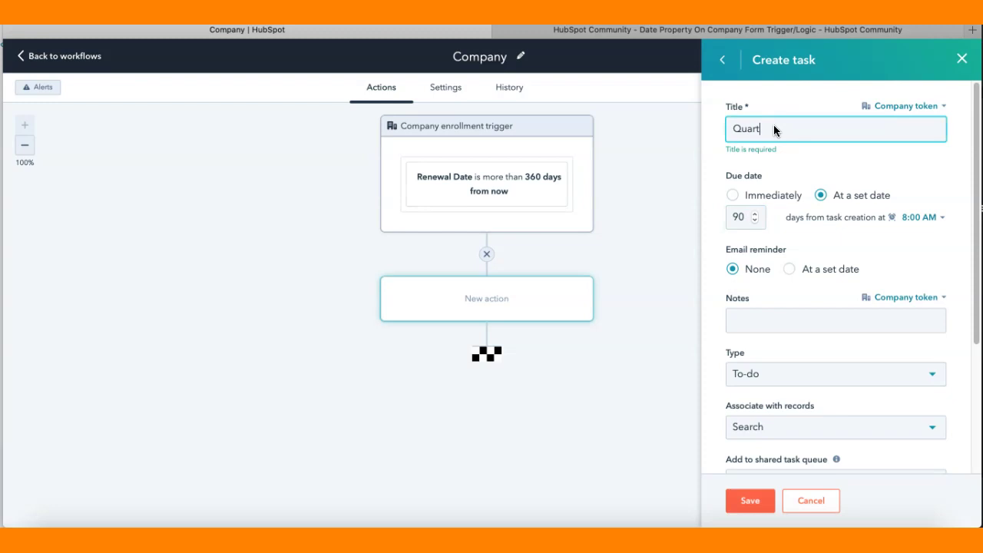
text(erly)
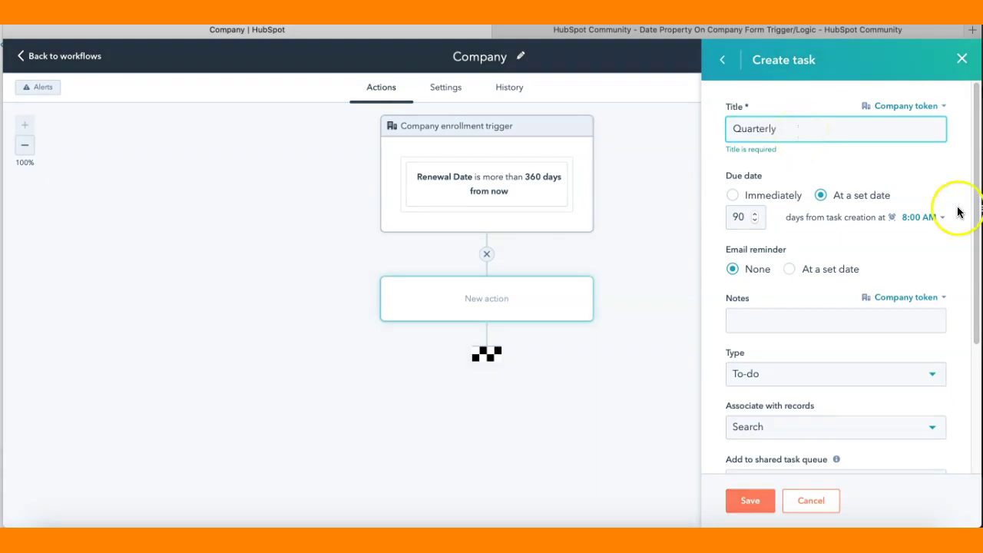
click(885, 170)
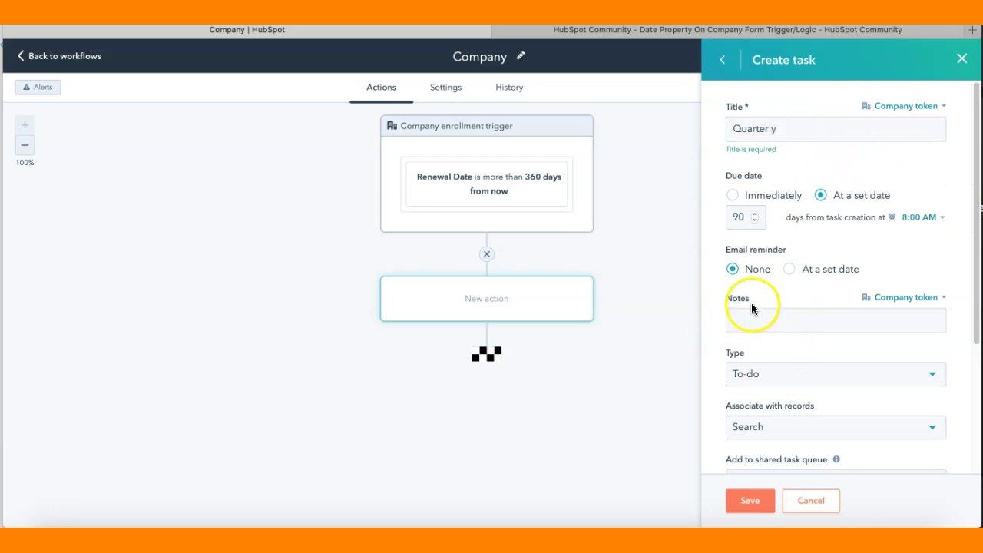
scroll(786, 331, down, 1)
scroll(809, 355, down, 1)
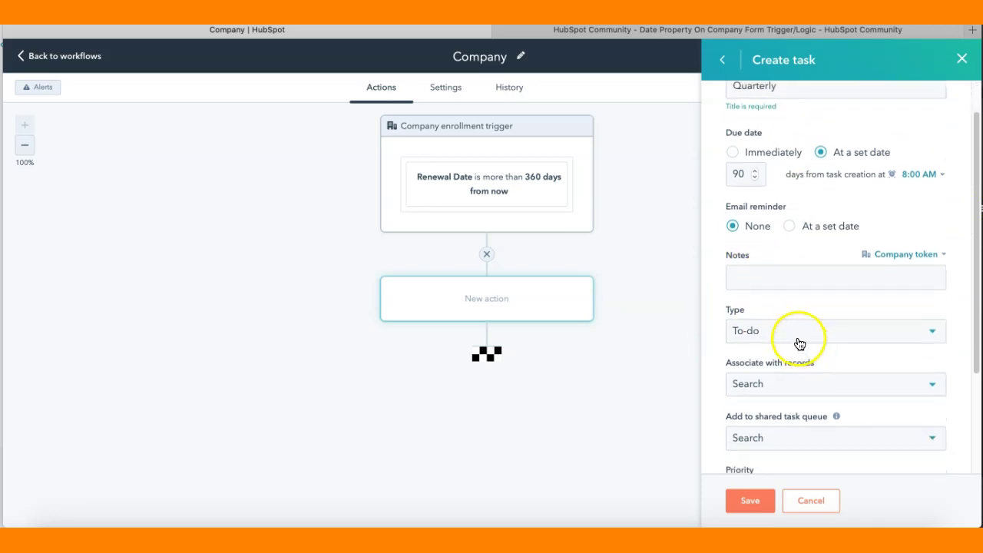
click(795, 335)
click(938, 309)
scroll(849, 345, down, 6)
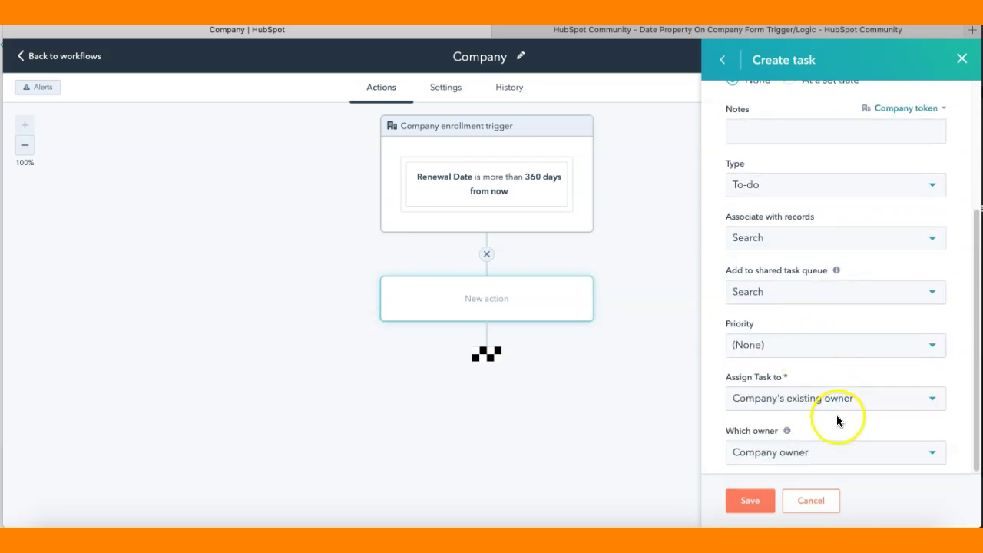
scroll(853, 285, up, 8)
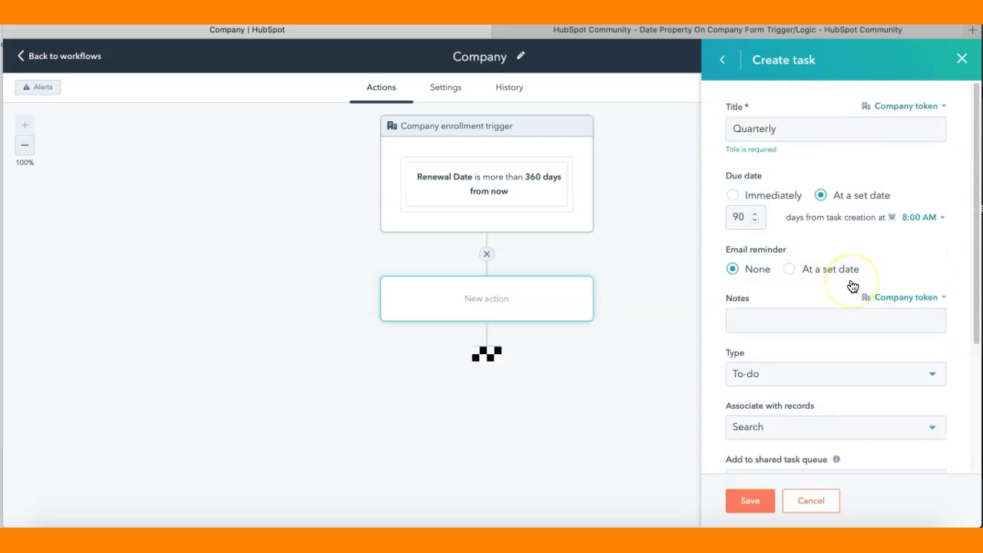
click(750, 501)
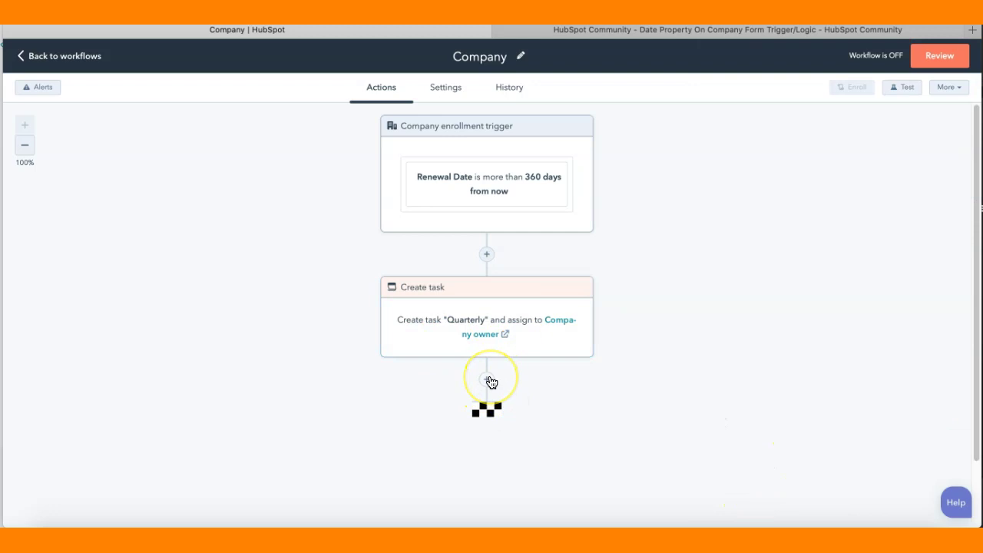
- Add a second Create task action titled 'Re', due 180 days out, and save it
click(487, 380)
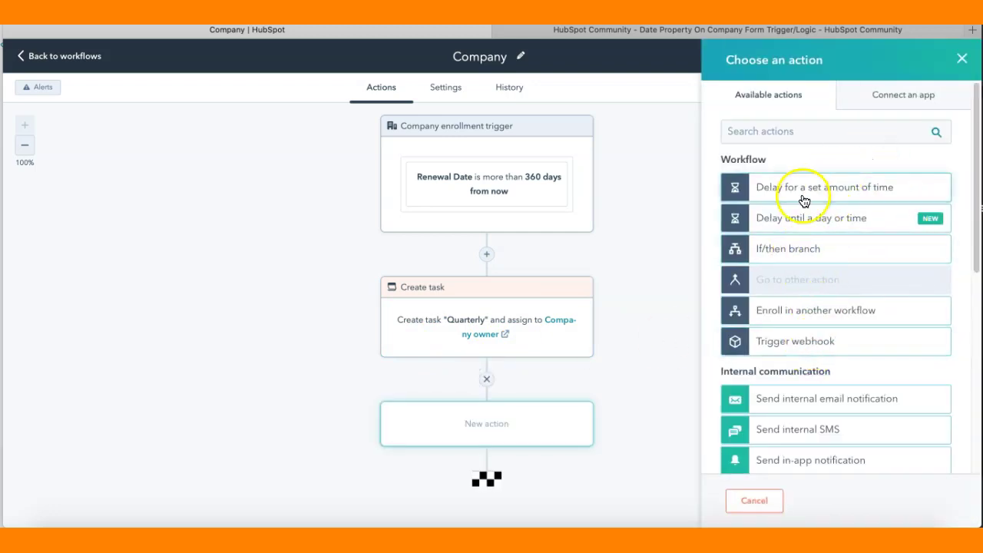
scroll(823, 413, down, 3)
scroll(822, 414, down, 1)
click(822, 414)
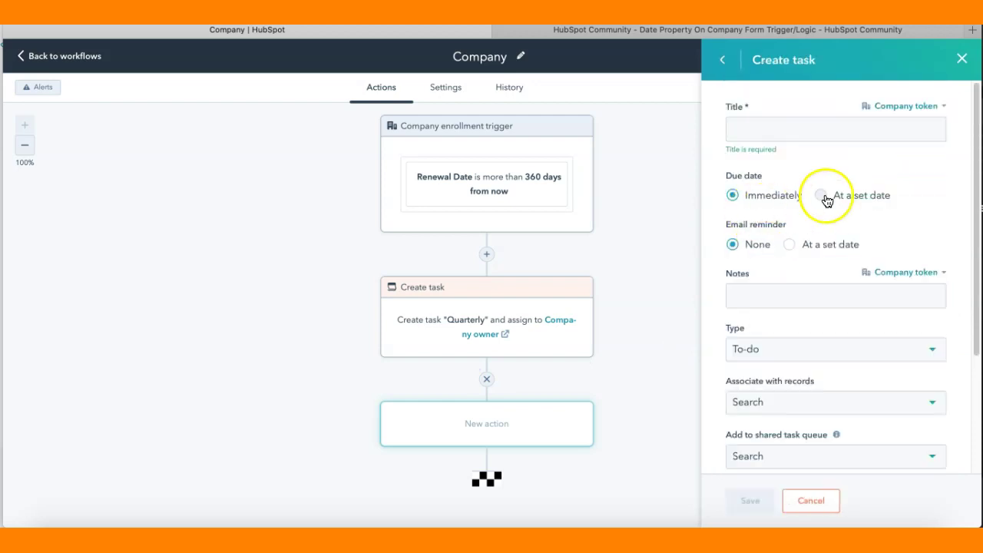
click(820, 195)
click(734, 216)
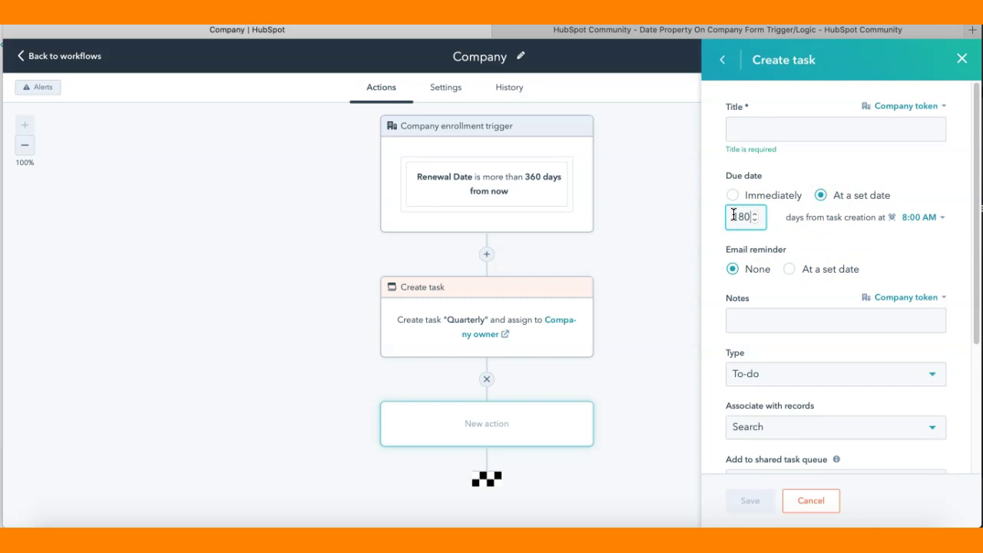
click(782, 133)
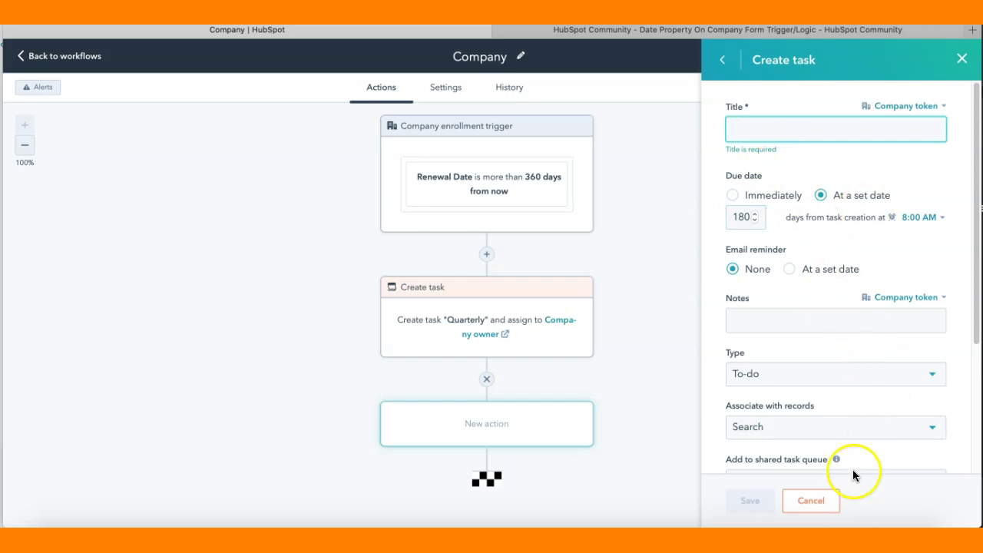
text(Re)
key(Return)
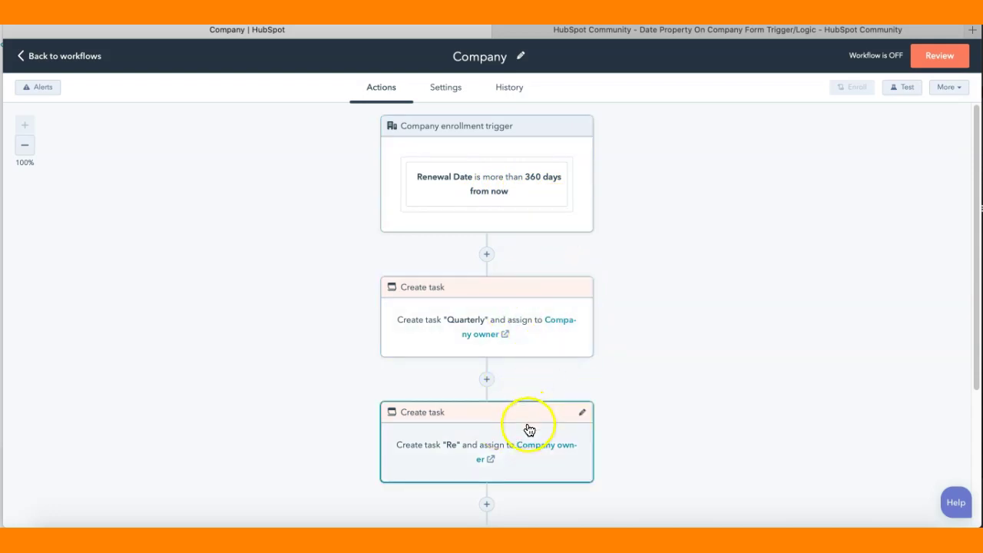
click(513, 342)
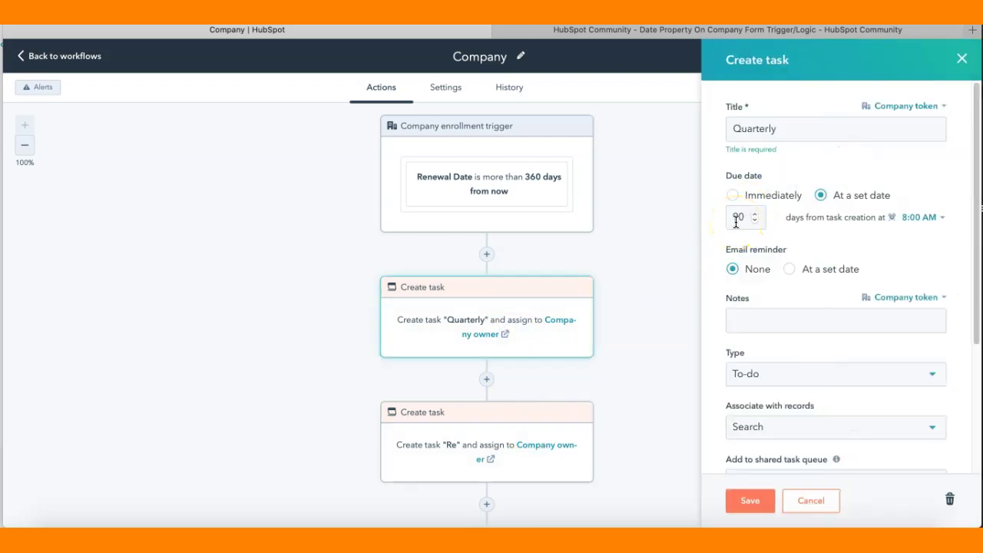
click(813, 498)
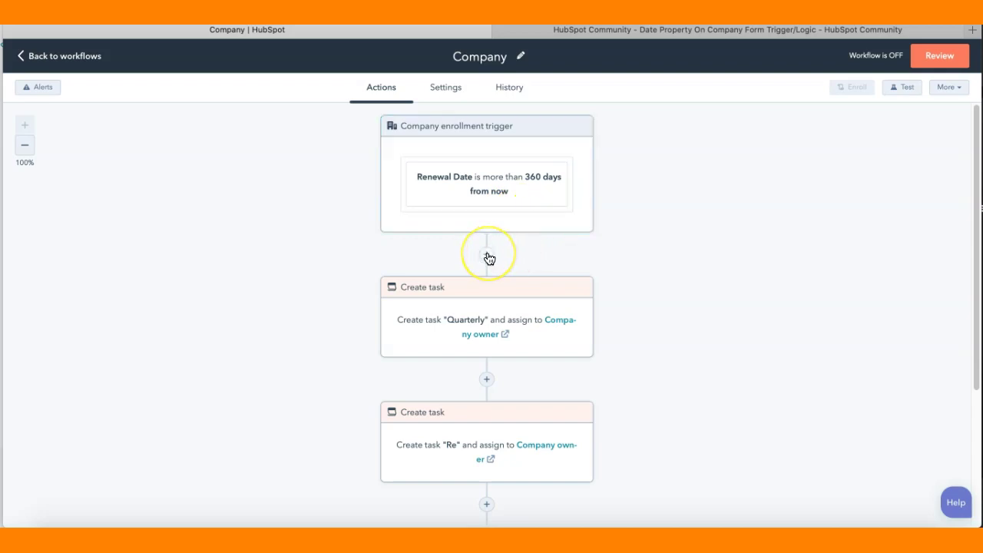
click(522, 314)
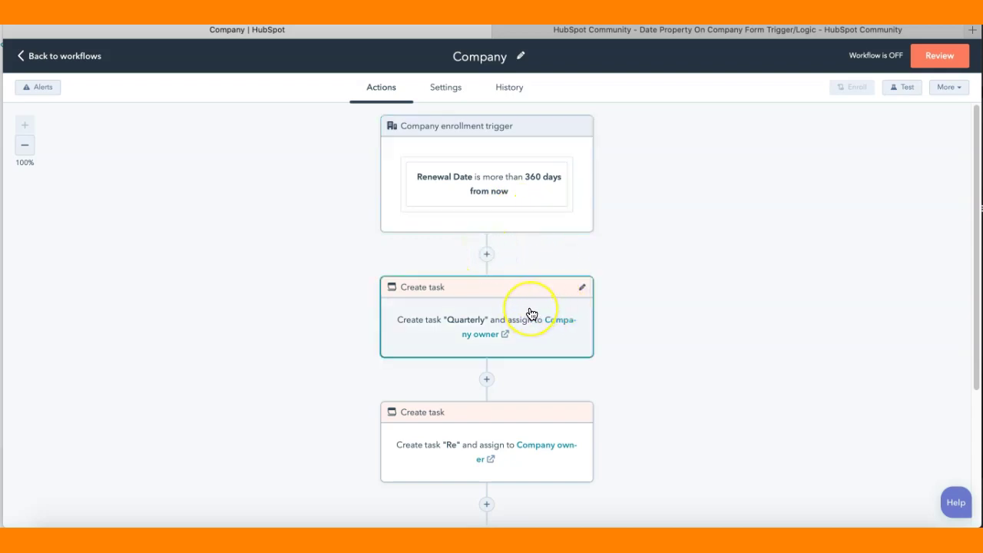